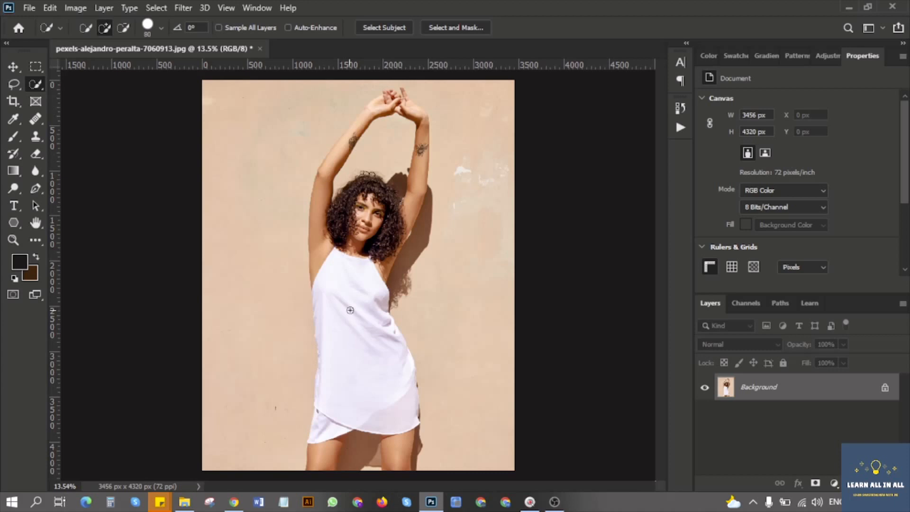
Select the white dress with the Quick Selection tool at brush size 125, and switch to the Move tool.
{"action": "key", "text": "bracketright"}
{"action": "key", "text": "bracketright"}
{"action": "key", "text": "bracketright"}
{"action": "left_click_drag", "start_coordinate": [357, 320], "coordinate": [358, 333]}
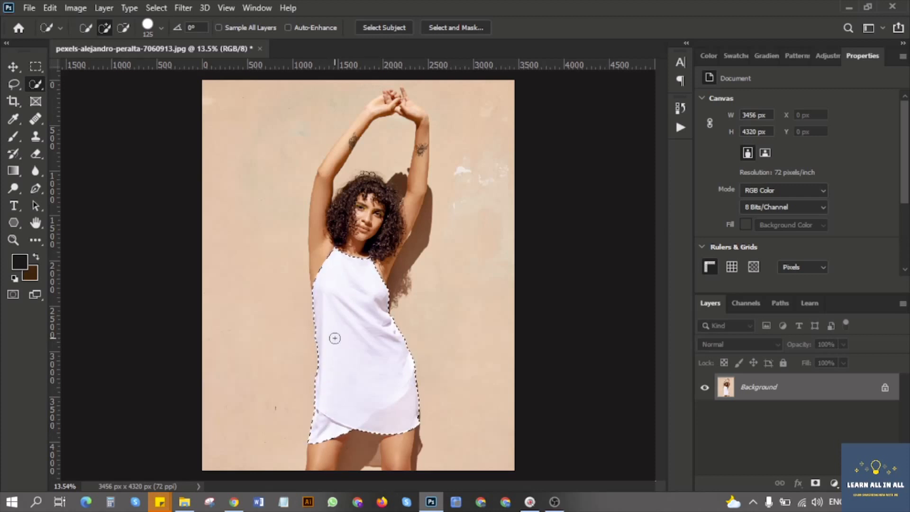
{"action": "left_click", "coordinate": [13, 67]}
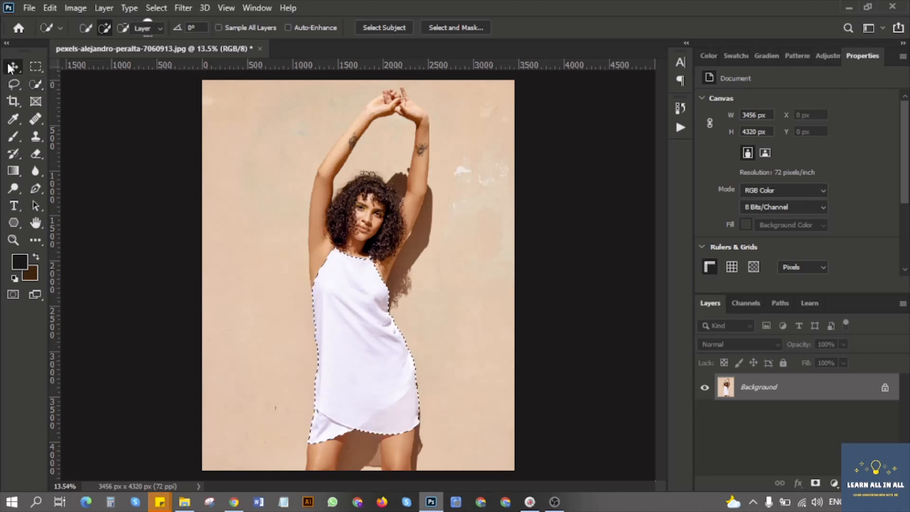
Convert the dress selection into a work path and save it under the name "my selections".
{"action": "left_click", "coordinate": [781, 303]}
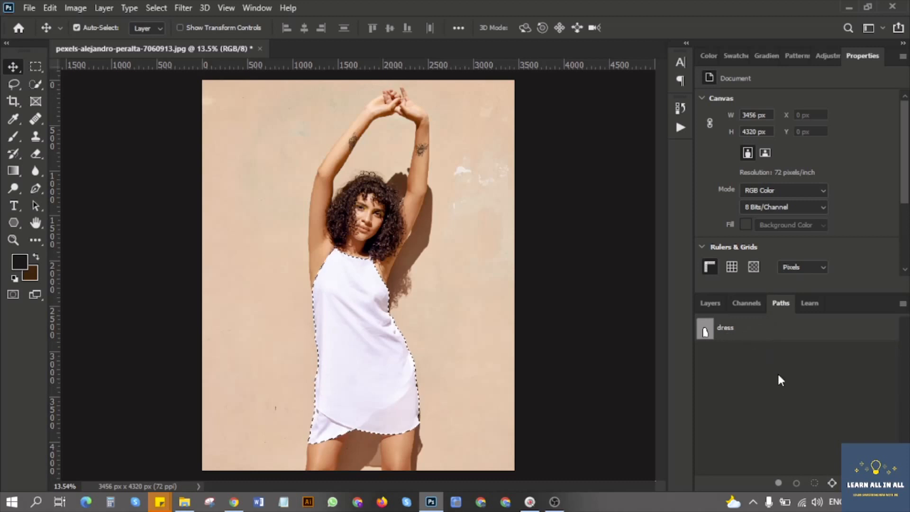
{"action": "left_click", "coordinate": [833, 483]}
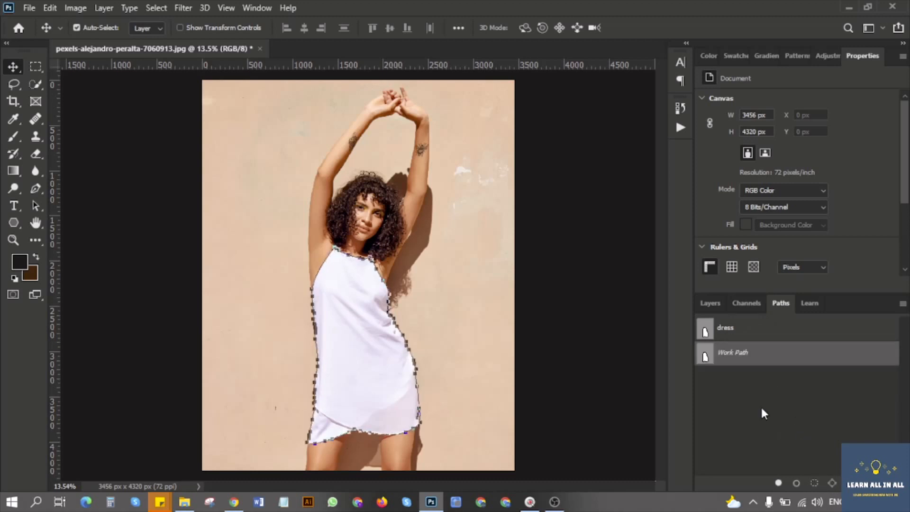
{"action": "double_click", "coordinate": [733, 354]}
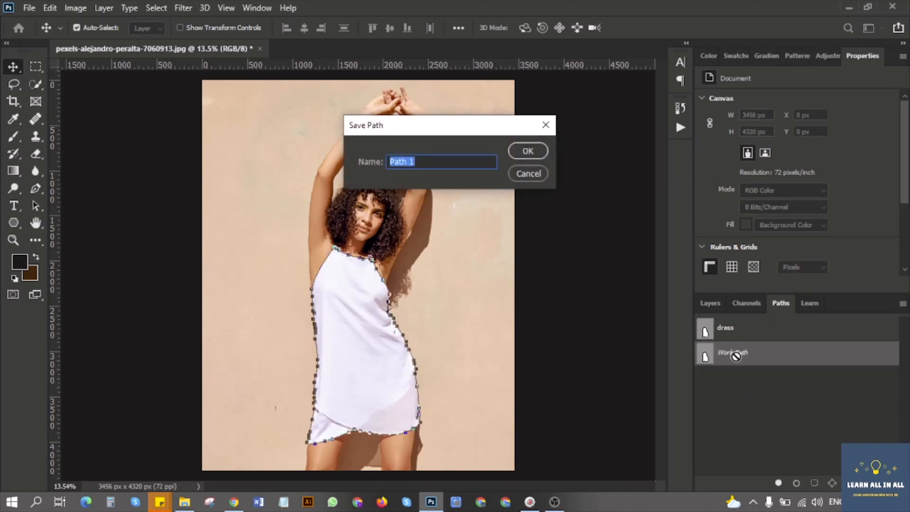
{"action": "type", "text": "D"}
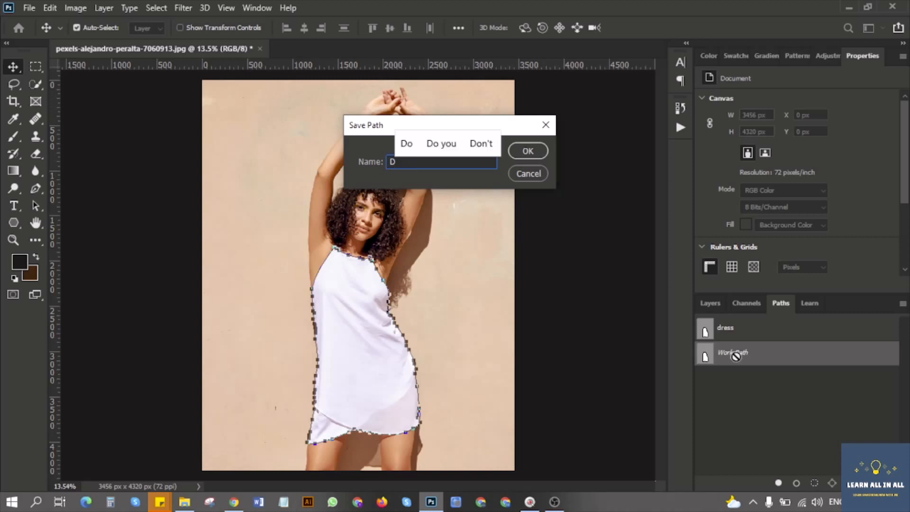
{"action": "key", "text": "BackSpace"}
{"action": "type", "text": "m"}
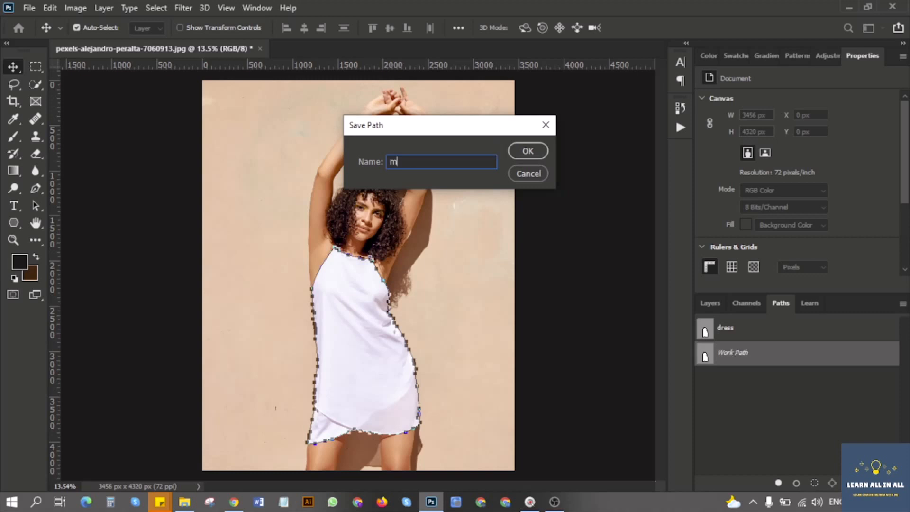
{"action": "type", "text": "y selection"}
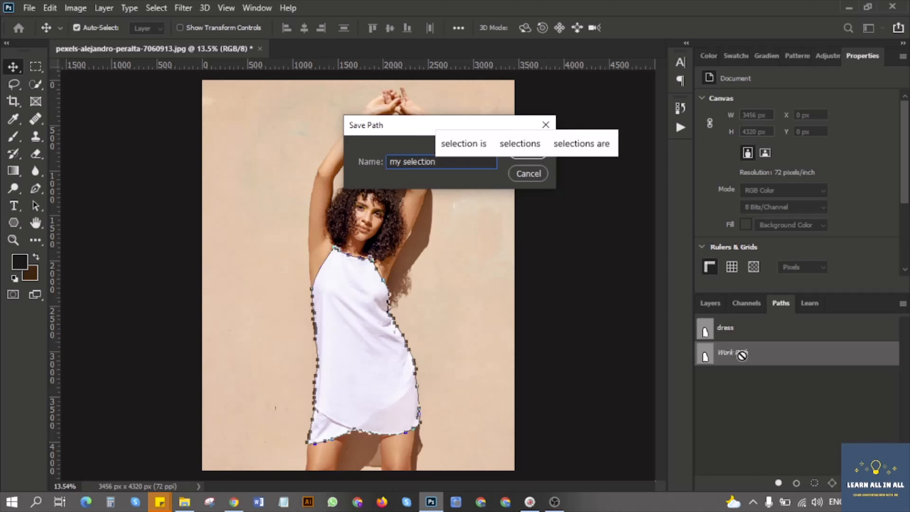
{"action": "left_click", "coordinate": [528, 152]}
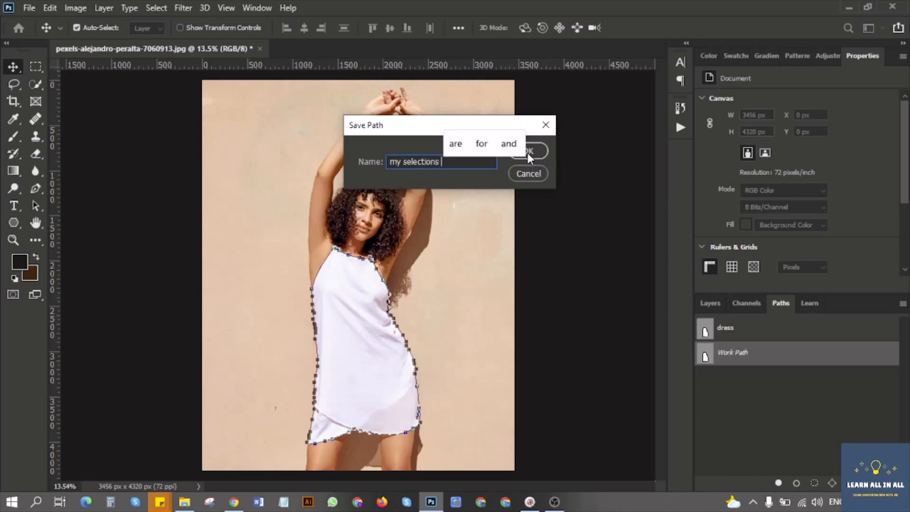
{"action": "left_click", "coordinate": [529, 152]}
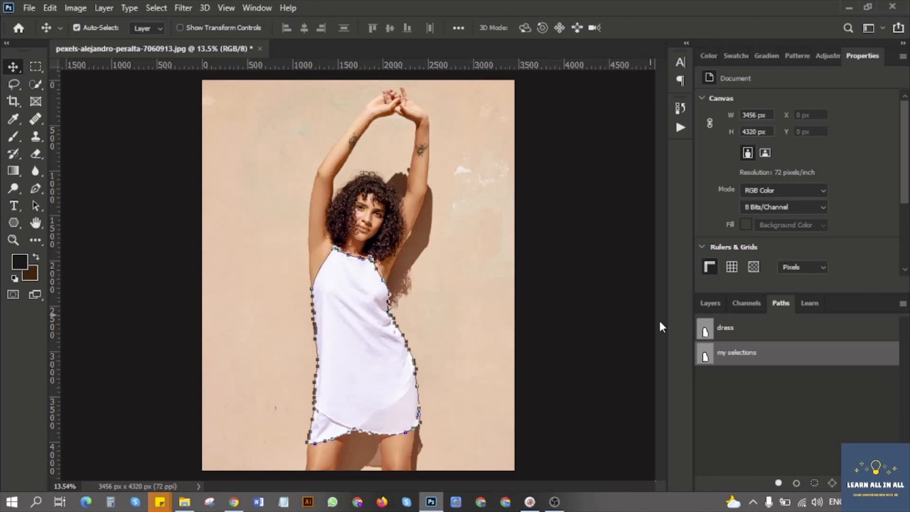
Load the dress path as a selection on the Background layer and start a Hue/Saturation adjustment with Colorize enabled.
{"action": "left_click", "coordinate": [710, 304]}
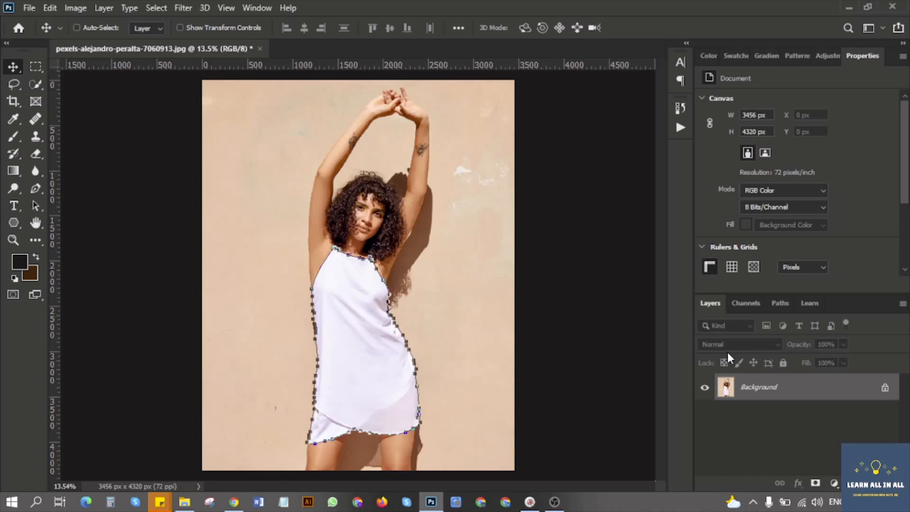
{"action": "left_click", "coordinate": [75, 8]}
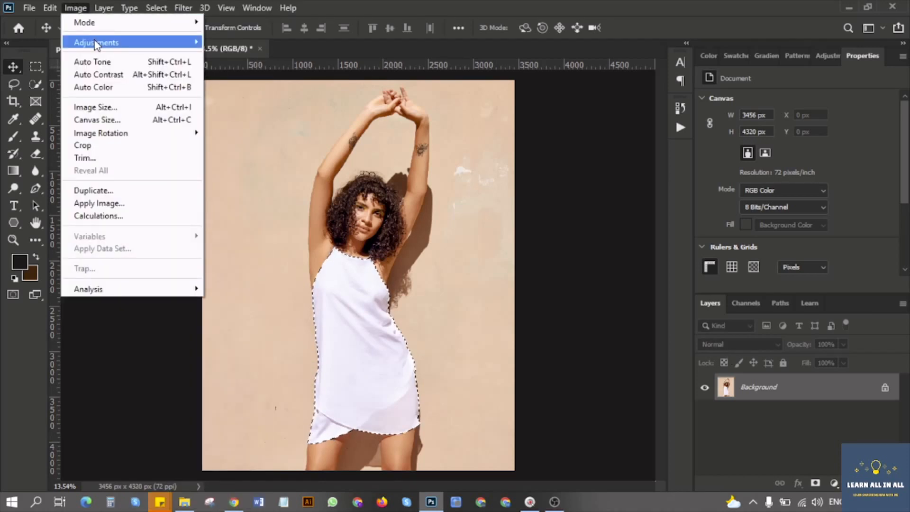
{"action": "mouse_move", "coordinate": [97, 42]}
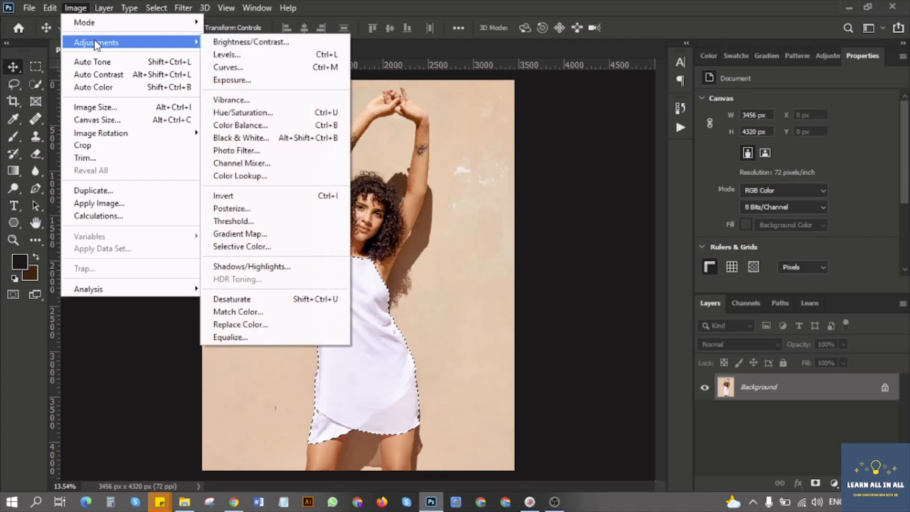
{"action": "left_click", "coordinate": [258, 114]}
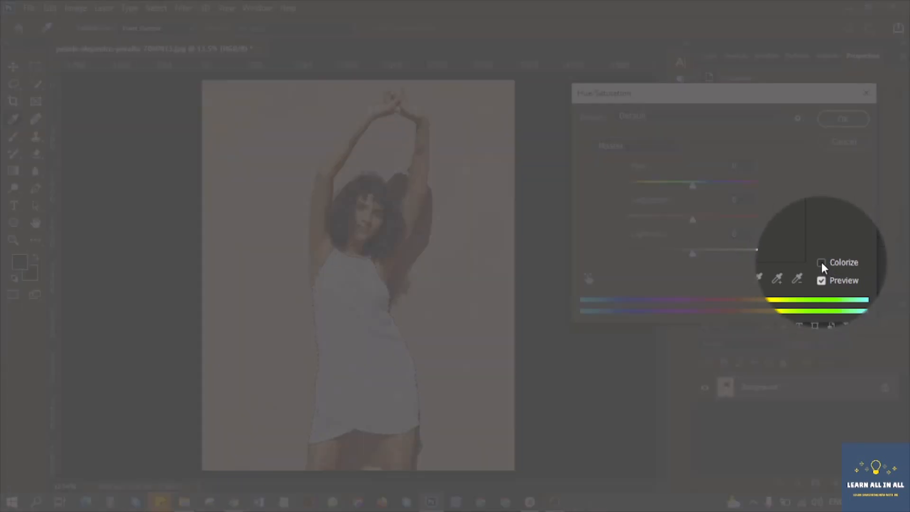
{"action": "left_click", "coordinate": [821, 262]}
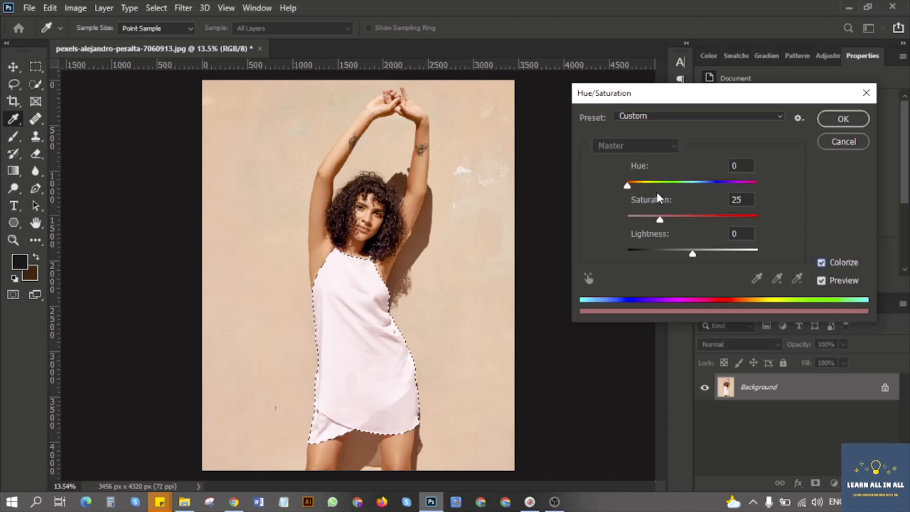
Try a blue colour on the dress with hue 213, saturation 67 and lightness -59.
{"action": "left_click_drag", "start_coordinate": [627, 186], "coordinate": [661, 186]}
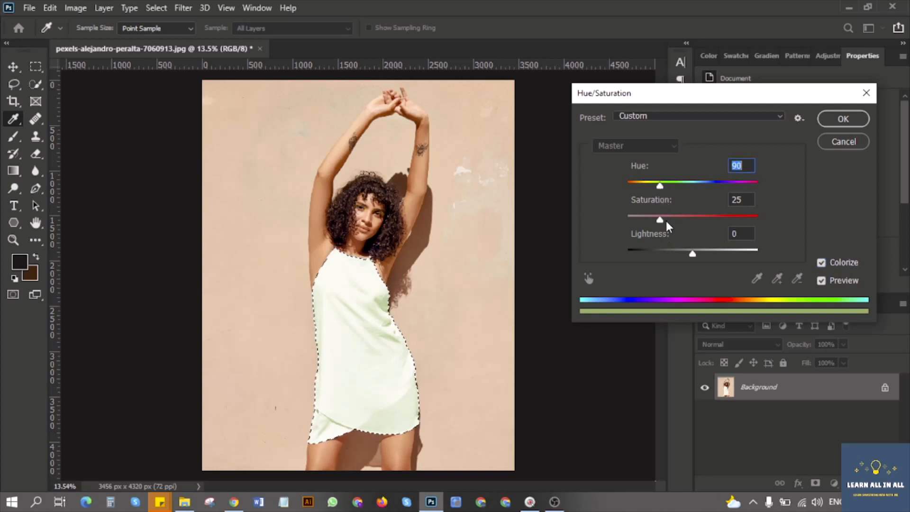
{"action": "left_click_drag", "start_coordinate": [661, 220], "coordinate": [638, 220]}
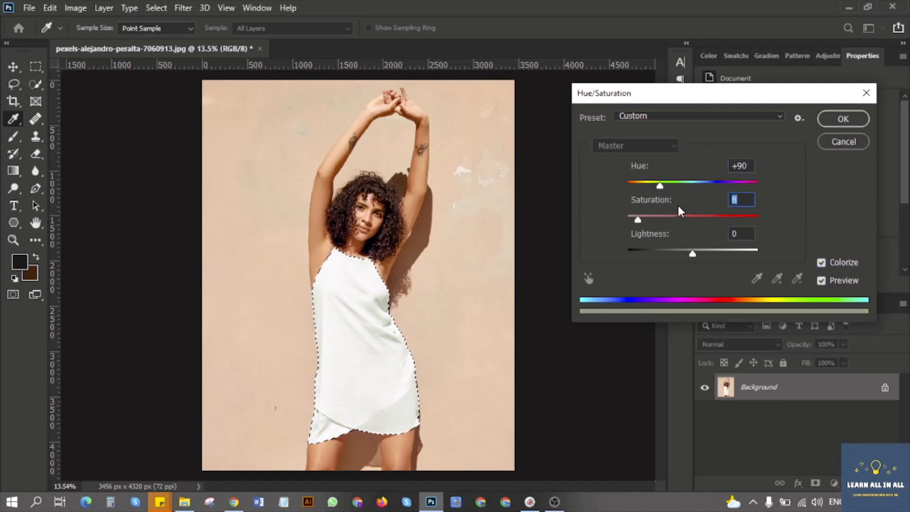
{"action": "left_click_drag", "start_coordinate": [658, 182], "coordinate": [690, 185]}
{"action": "left_click_drag", "start_coordinate": [690, 186], "coordinate": [705, 186]}
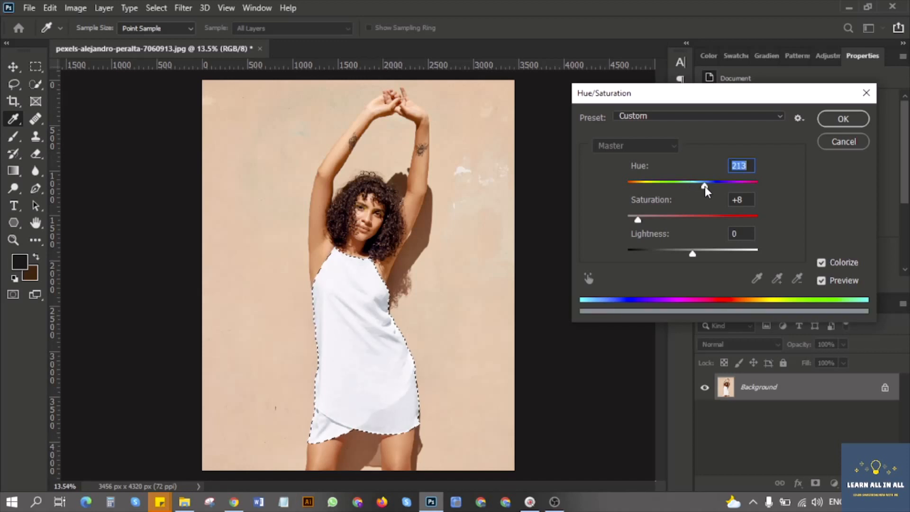
{"action": "left_click_drag", "start_coordinate": [647, 222], "coordinate": [711, 221]}
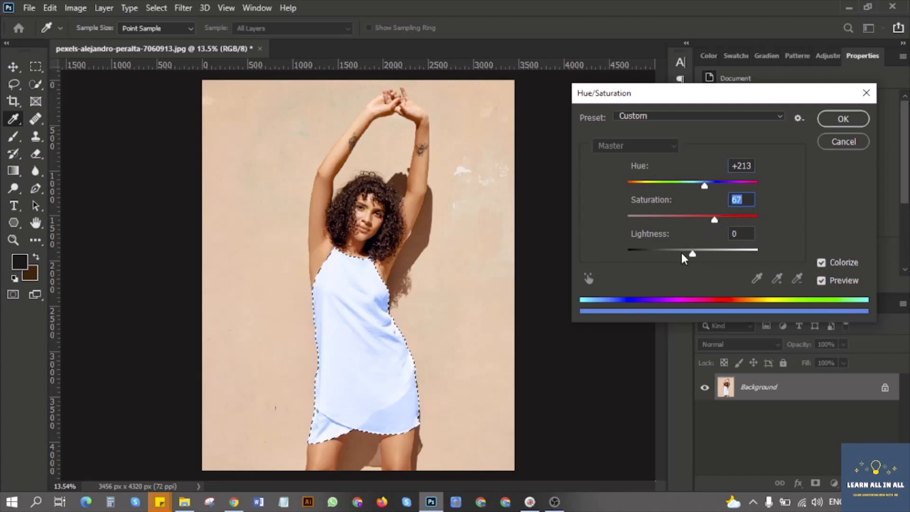
{"action": "left_click_drag", "start_coordinate": [691, 253], "coordinate": [657, 252]}
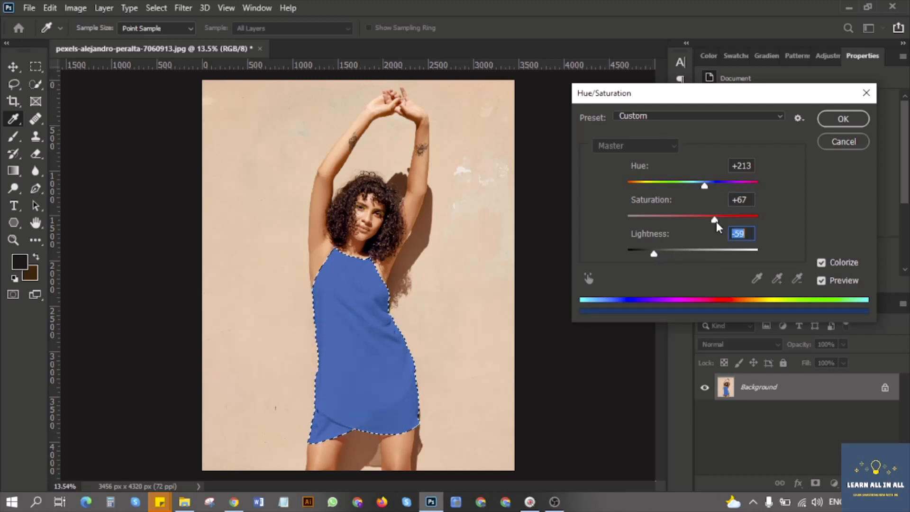
Try a green hue of 73 and a rust-red hue of 11 on the dress, with saturation 63 and lightness -52.
{"action": "left_click_drag", "start_coordinate": [703, 185], "coordinate": [655, 186]}
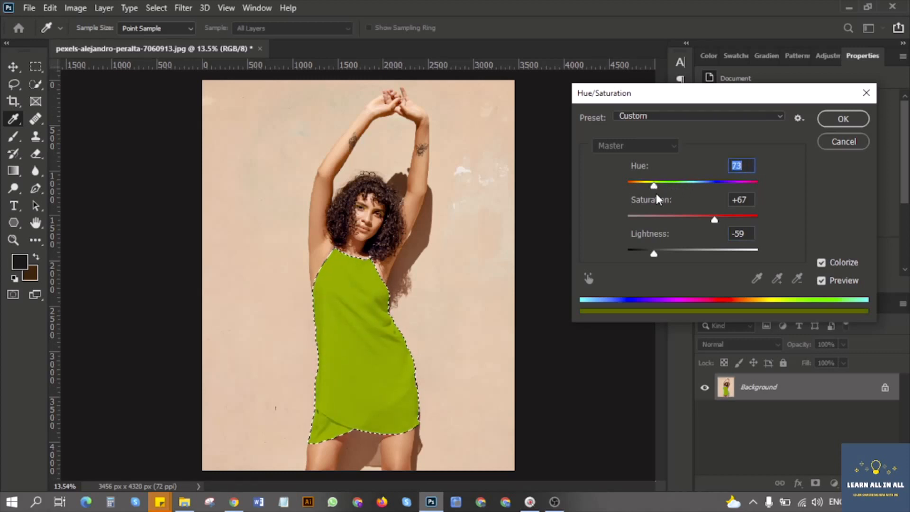
{"action": "mouse_move", "coordinate": [714, 219]}
{"action": "left_mouse_down"}
{"action": "mouse_move", "coordinate": [697, 221]}
{"action": "mouse_move", "coordinate": [755, 220]}
{"action": "mouse_move", "coordinate": [710, 220]}
{"action": "left_mouse_up"}
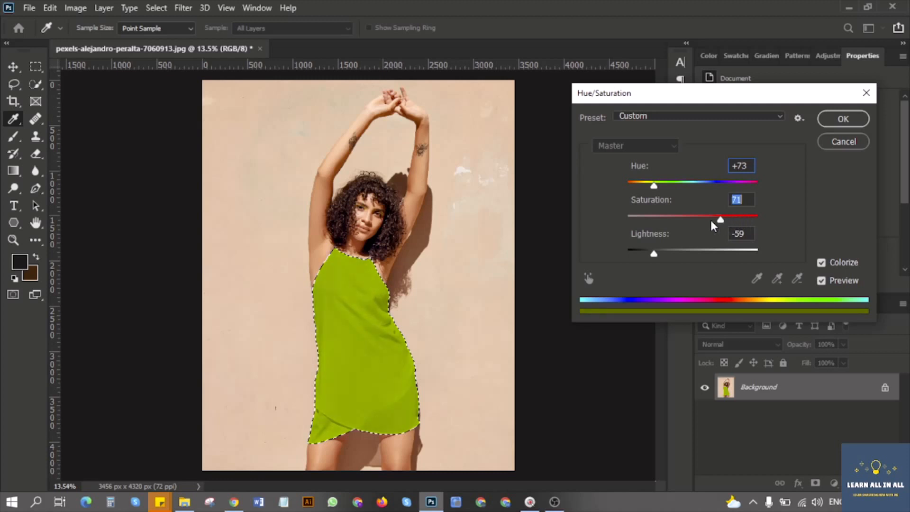
{"action": "left_click_drag", "start_coordinate": [654, 185], "coordinate": [632, 187]}
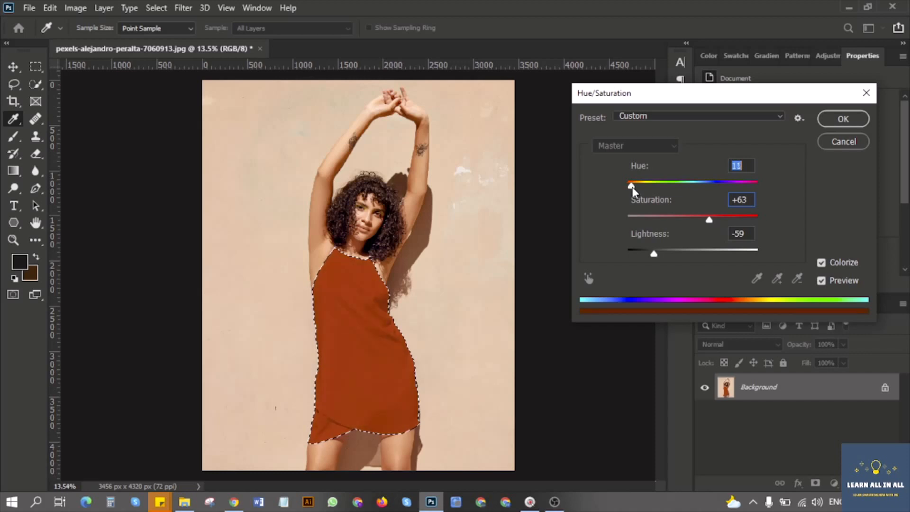
{"action": "mouse_move", "coordinate": [654, 253]}
{"action": "left_mouse_down"}
{"action": "mouse_move", "coordinate": [642, 251]}
{"action": "mouse_move", "coordinate": [659, 255]}
{"action": "left_mouse_up"}
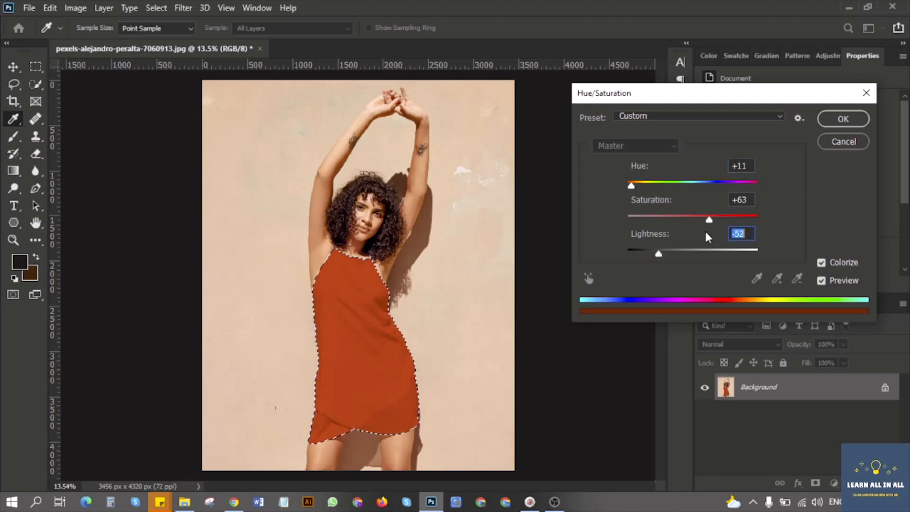
Try a magenta colour on the dress with hue 310, saturation 94 and lightness -34.
{"action": "left_click_drag", "start_coordinate": [710, 219], "coordinate": [715, 220]}
{"action": "left_click_drag", "start_coordinate": [632, 186], "coordinate": [741, 189]}
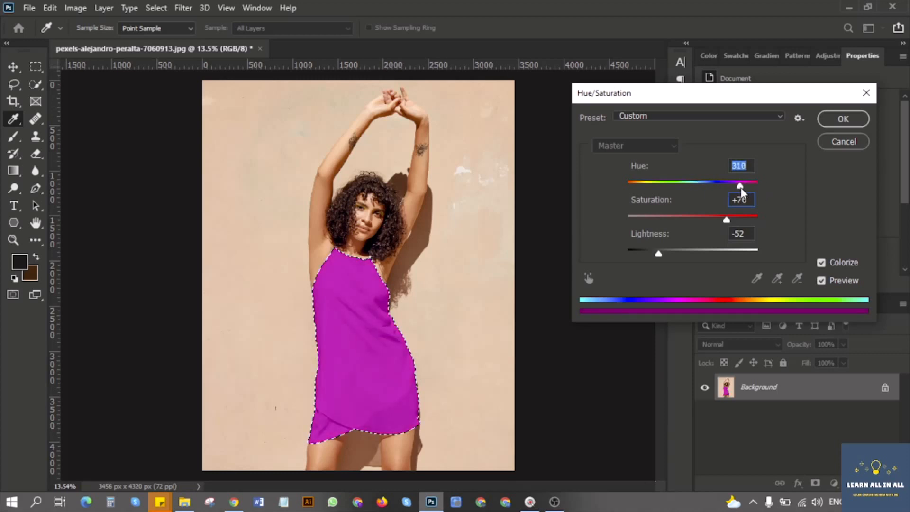
{"action": "mouse_move", "coordinate": [659, 252]}
{"action": "left_mouse_down"}
{"action": "mouse_move", "coordinate": [644, 251]}
{"action": "mouse_move", "coordinate": [670, 253]}
{"action": "left_mouse_up"}
{"action": "mouse_move", "coordinate": [728, 218]}
{"action": "left_mouse_down"}
{"action": "mouse_move", "coordinate": [675, 222]}
{"action": "mouse_move", "coordinate": [739, 220]}
{"action": "left_mouse_up"}
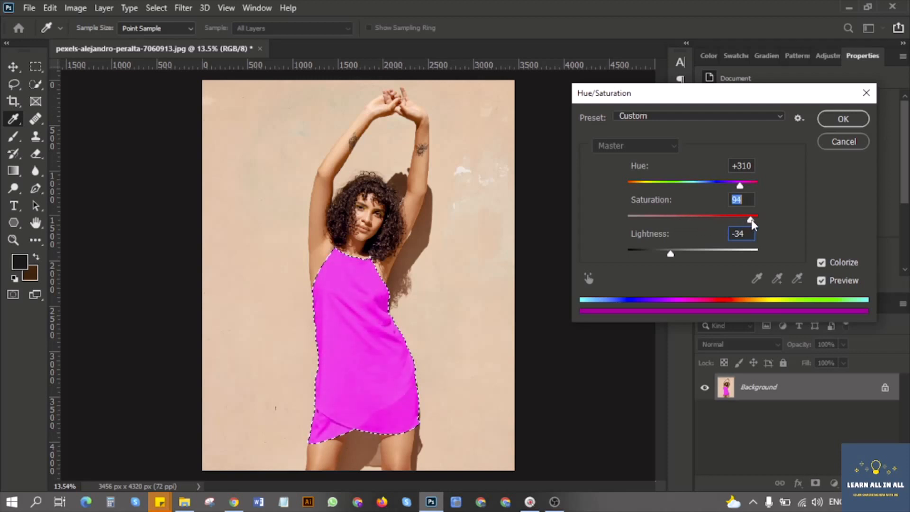
Colorize the dress bright green with hue 105, saturation 68 and lightness -24, and apply the adjustment.
{"action": "left_click_drag", "start_coordinate": [740, 185], "coordinate": [667, 194]}
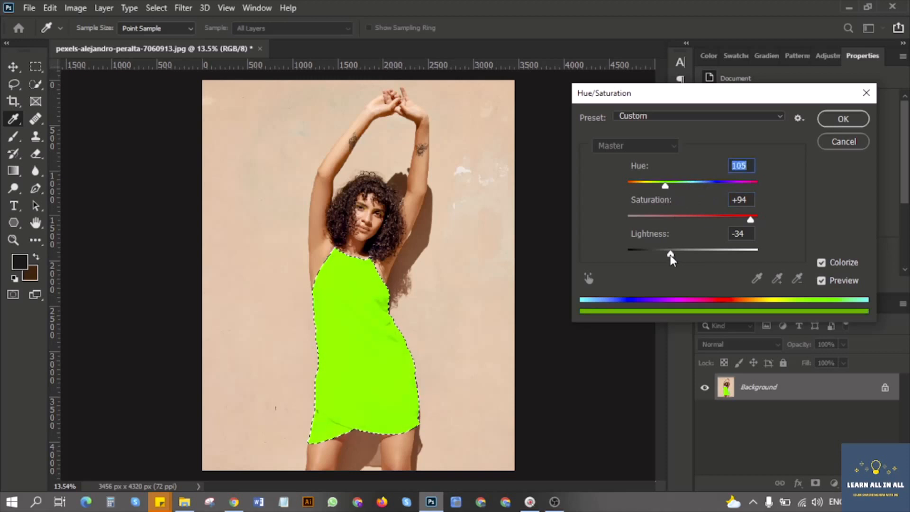
{"action": "left_click_drag", "start_coordinate": [670, 254], "coordinate": [678, 252]}
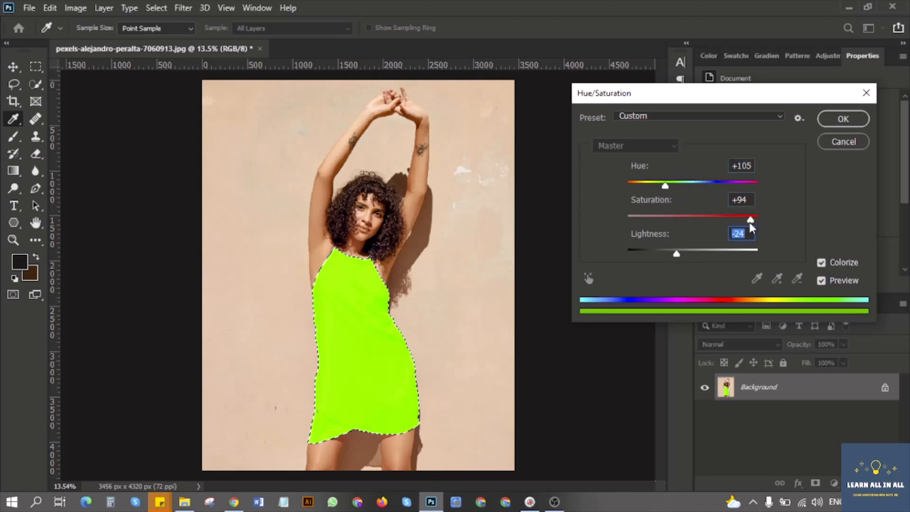
{"action": "left_click_drag", "start_coordinate": [751, 220], "coordinate": [717, 221]}
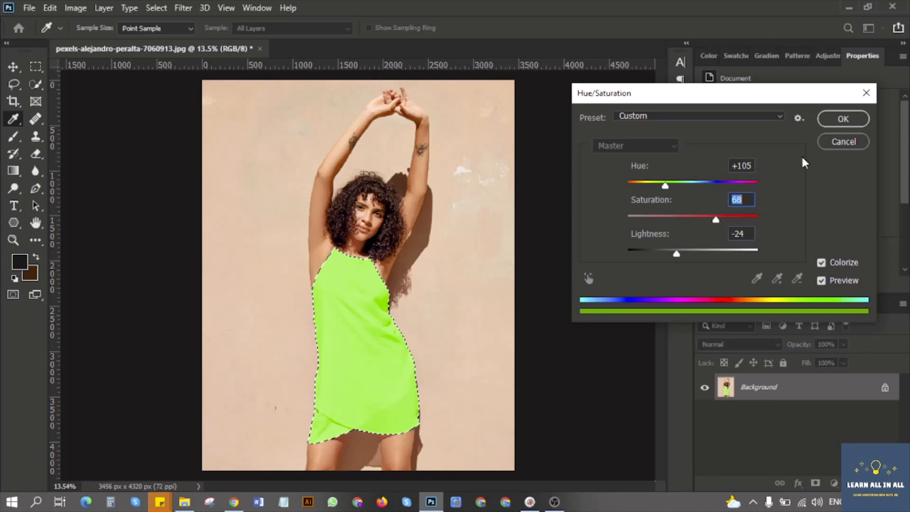
{"action": "left_click", "coordinate": [839, 120]}
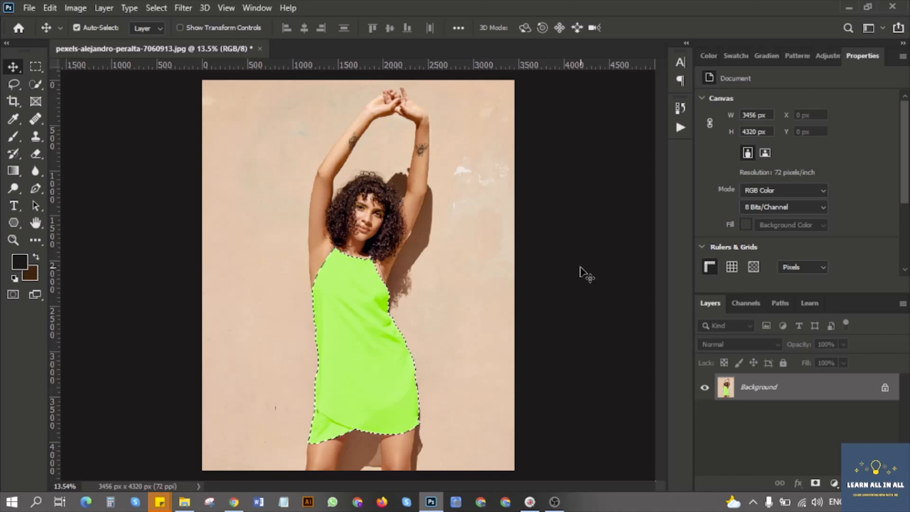
Deselect the dress and reload its outline as a selection from the saved "my selections" path.
{"action": "key", "text": "ctrl+d"}
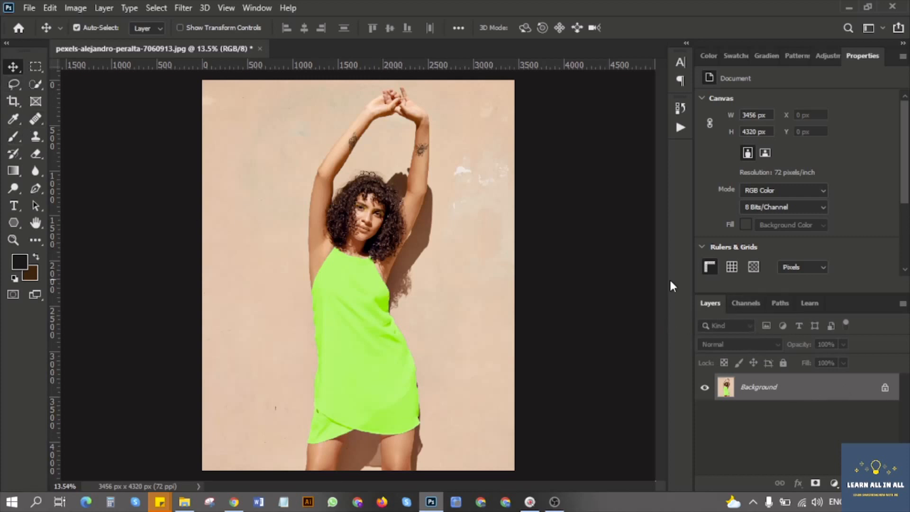
{"action": "left_click", "coordinate": [777, 304]}
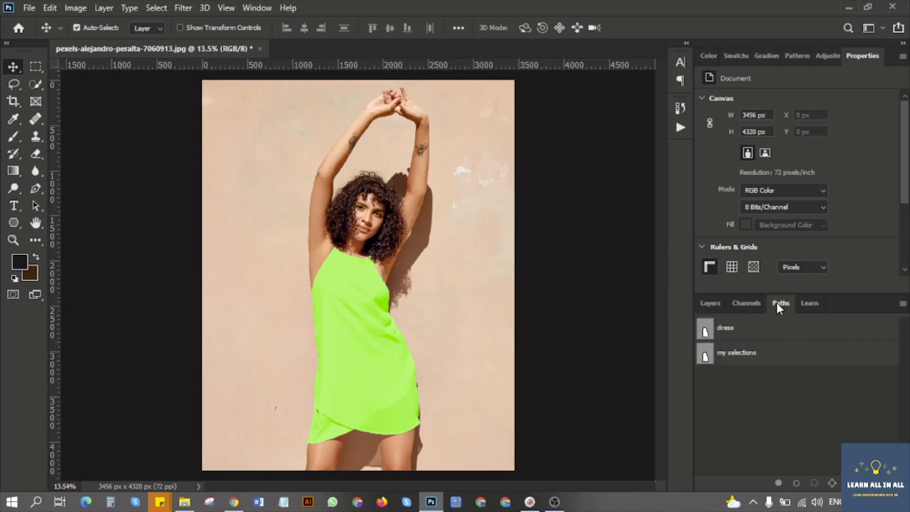
{"action": "left_click", "coordinate": [729, 355]}
{"action": "left_click", "coordinate": [710, 303]}
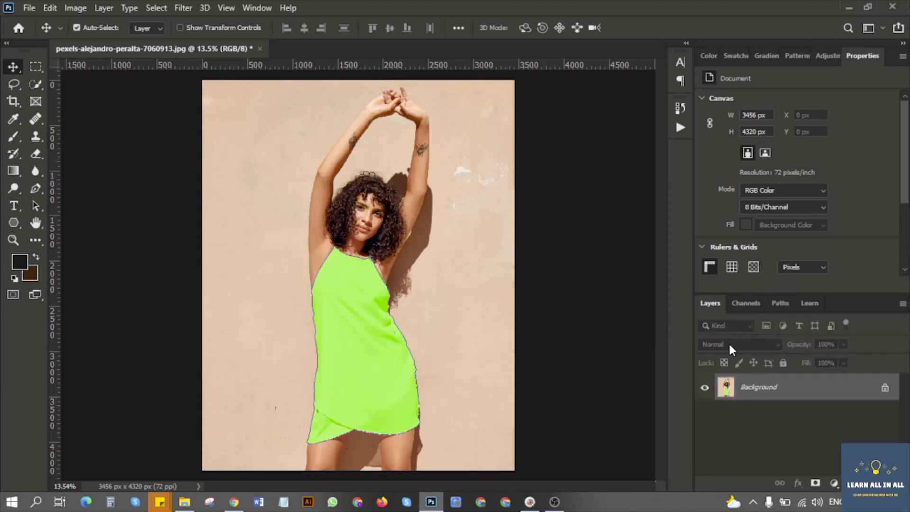
{"action": "key", "text": "ctrl+Return"}
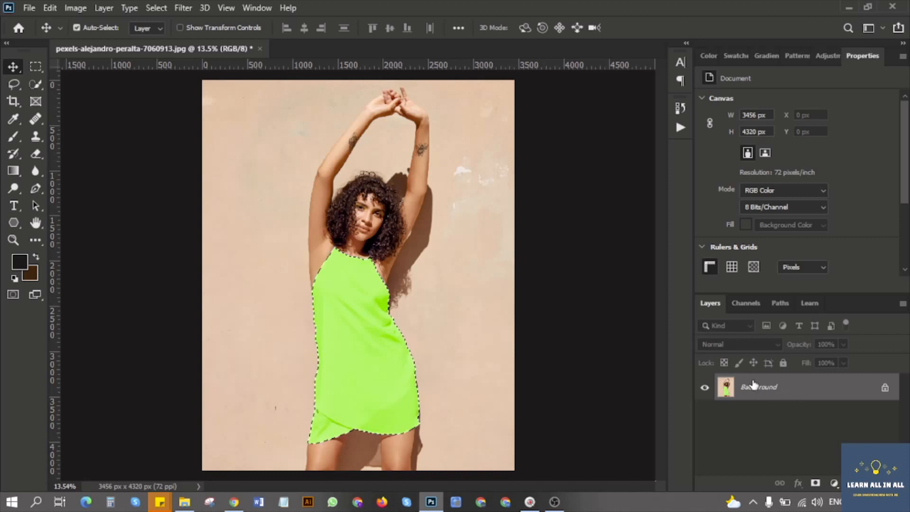
Colorize the selected dress deep purple using Hue/Saturation with hue 276, saturation 69 and lightness -66, apply the adjustment and deselect.
{"action": "left_click", "coordinate": [76, 8]}
{"action": "mouse_move", "coordinate": [127, 49]}
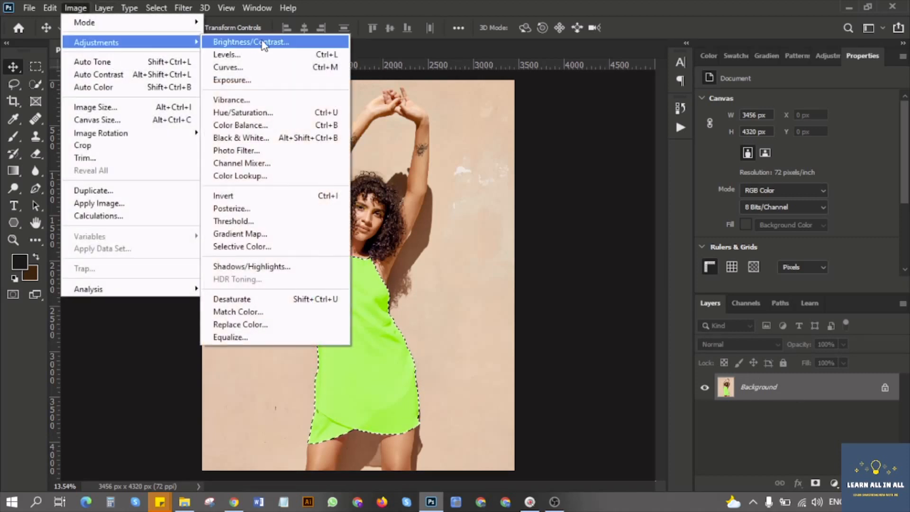
{"action": "left_click", "coordinate": [225, 113]}
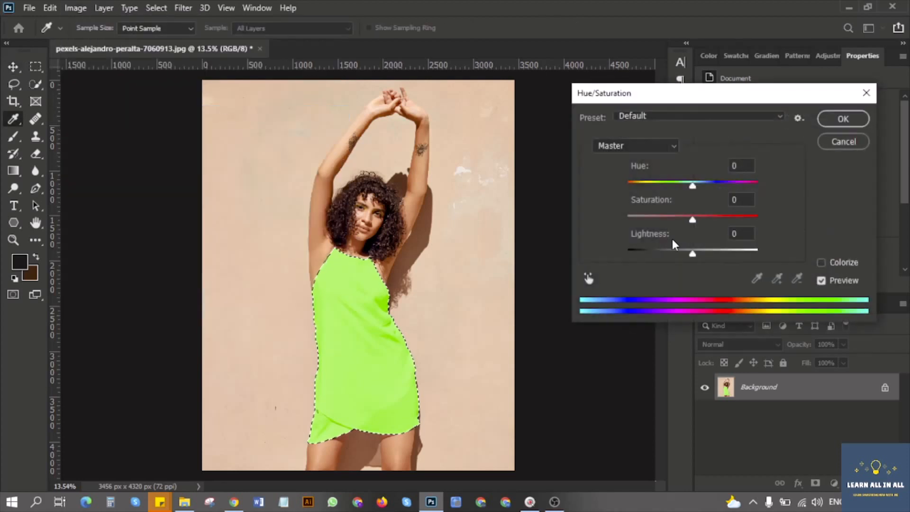
{"action": "left_click", "coordinate": [821, 263]}
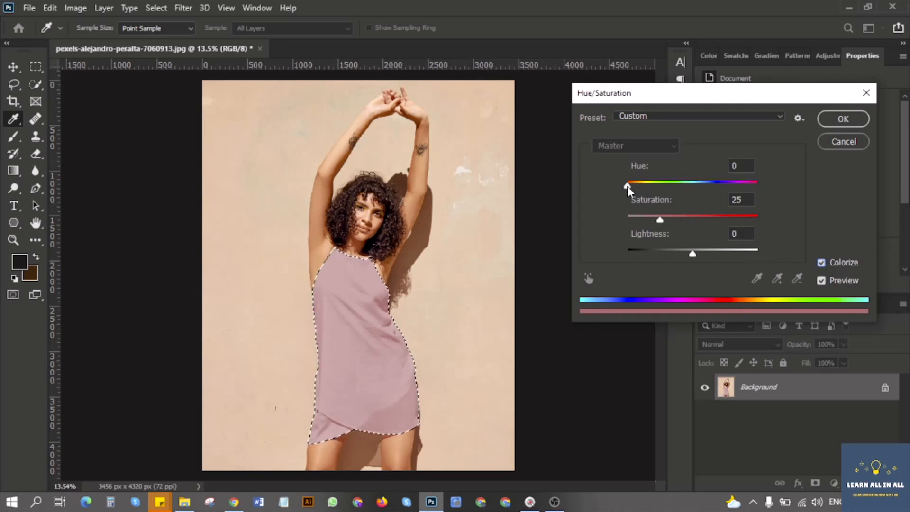
{"action": "left_click_drag", "start_coordinate": [627, 186], "coordinate": [730, 186]}
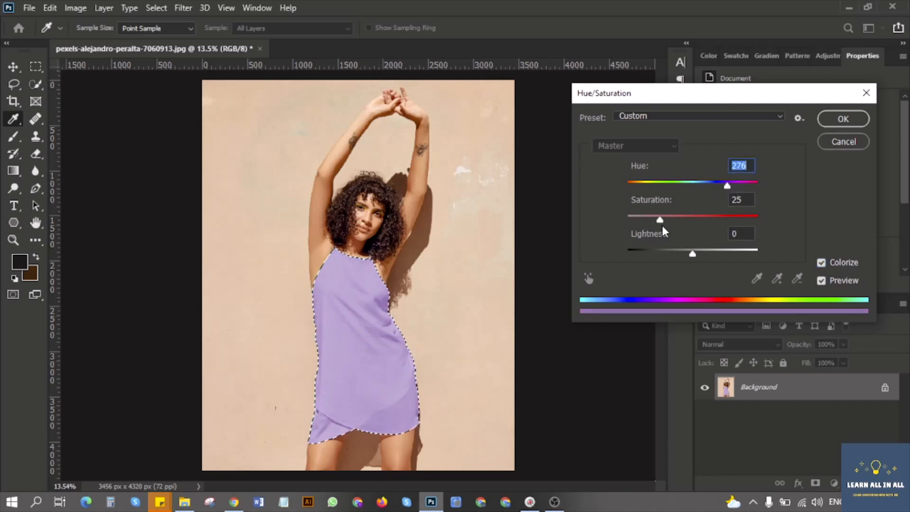
{"action": "left_click_drag", "start_coordinate": [660, 220], "coordinate": [707, 218]}
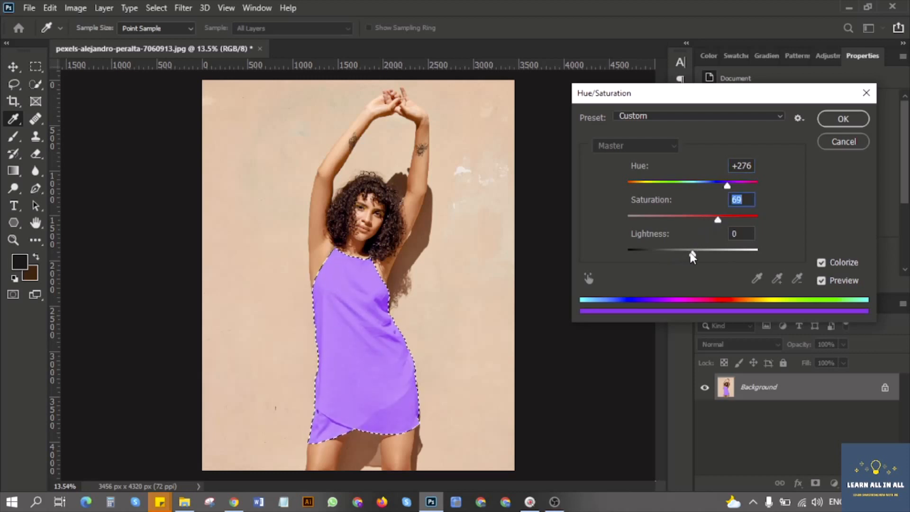
{"action": "left_click_drag", "start_coordinate": [693, 256], "coordinate": [651, 252]}
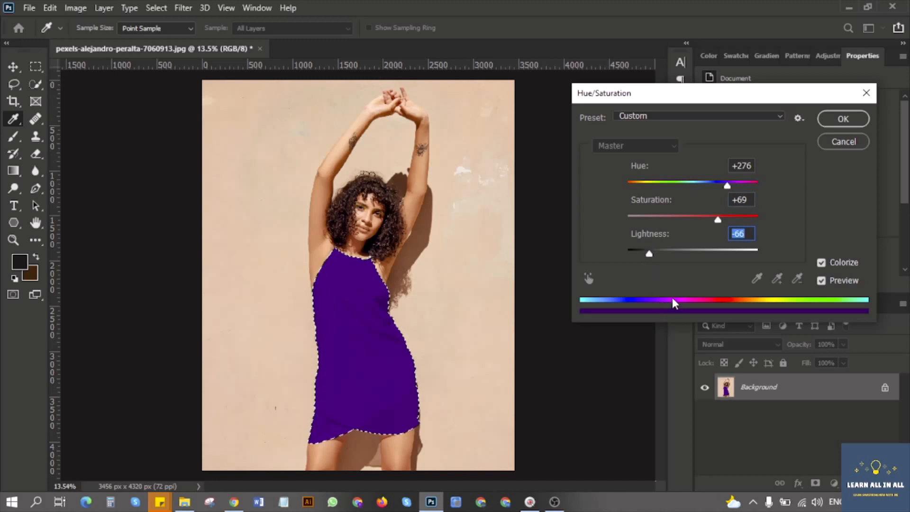
{"action": "left_click", "coordinate": [837, 118]}
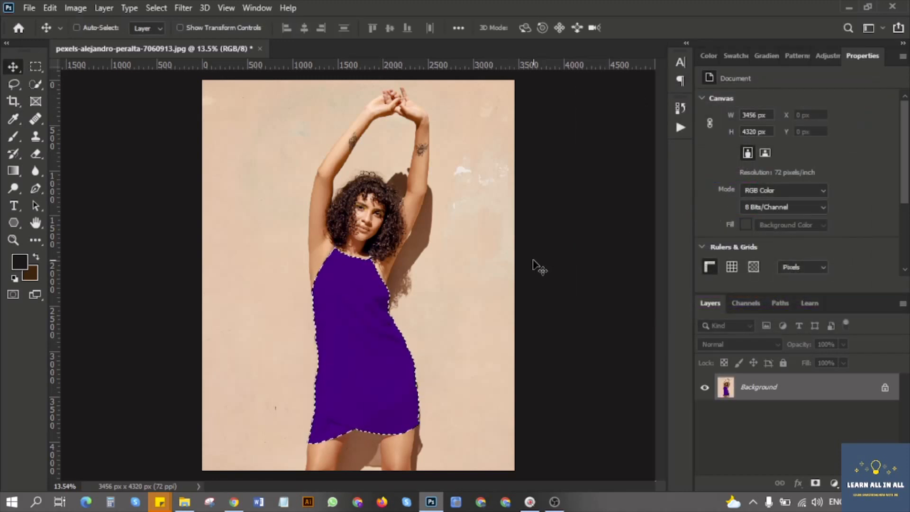
{"action": "key", "text": "ctrl+d"}
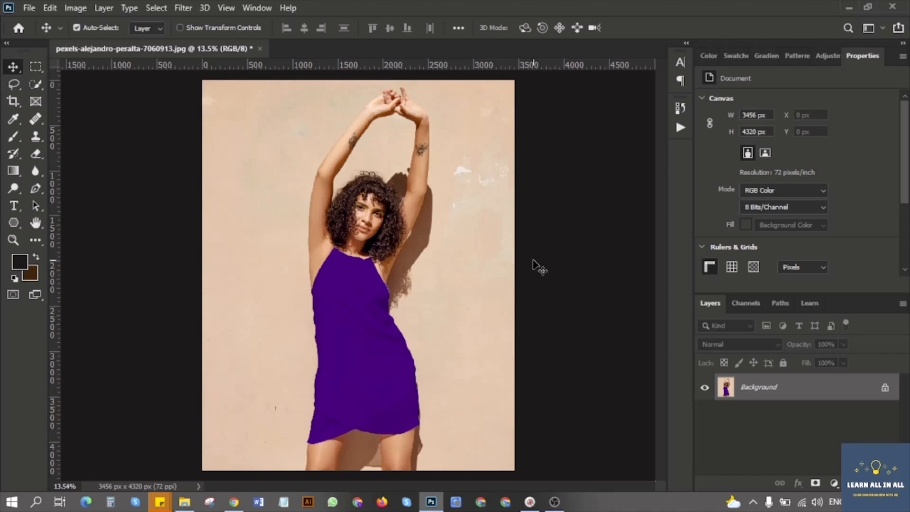